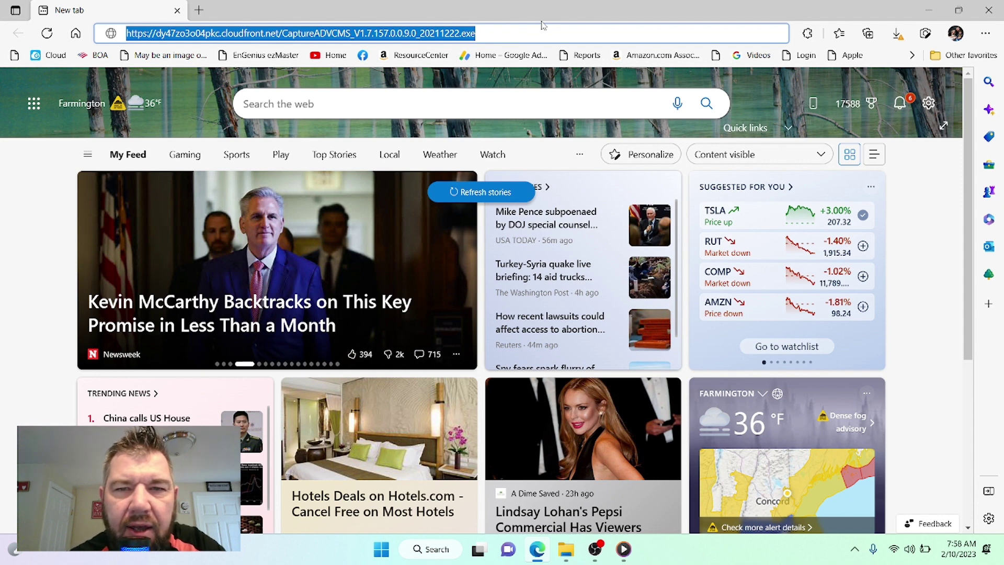
Step: Choose Keep for the flagged CaptureADVCMS_V1.7.157.0.0.9.0_20211222.exe download in Edge's Downloads list
click(505, 33)
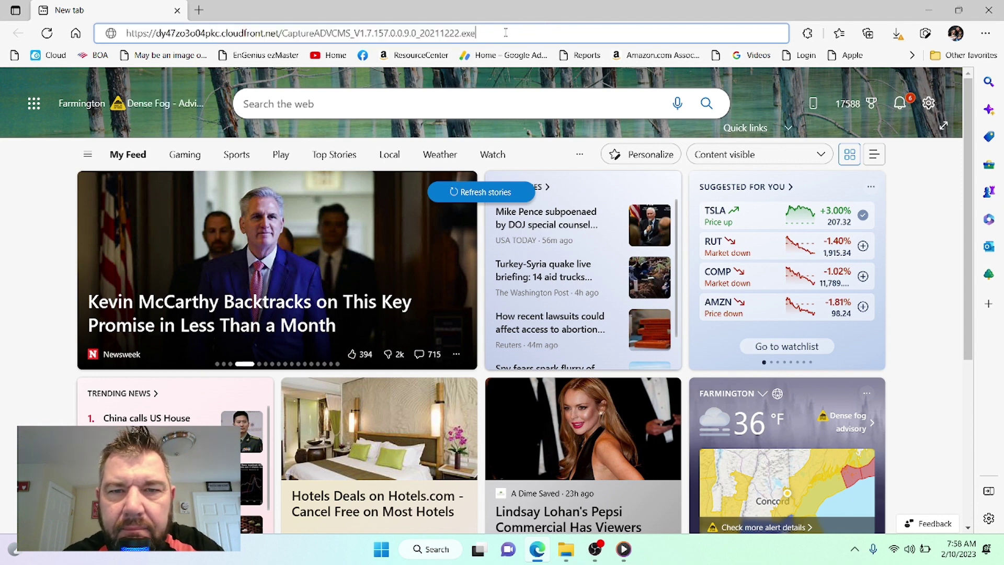
click(897, 35)
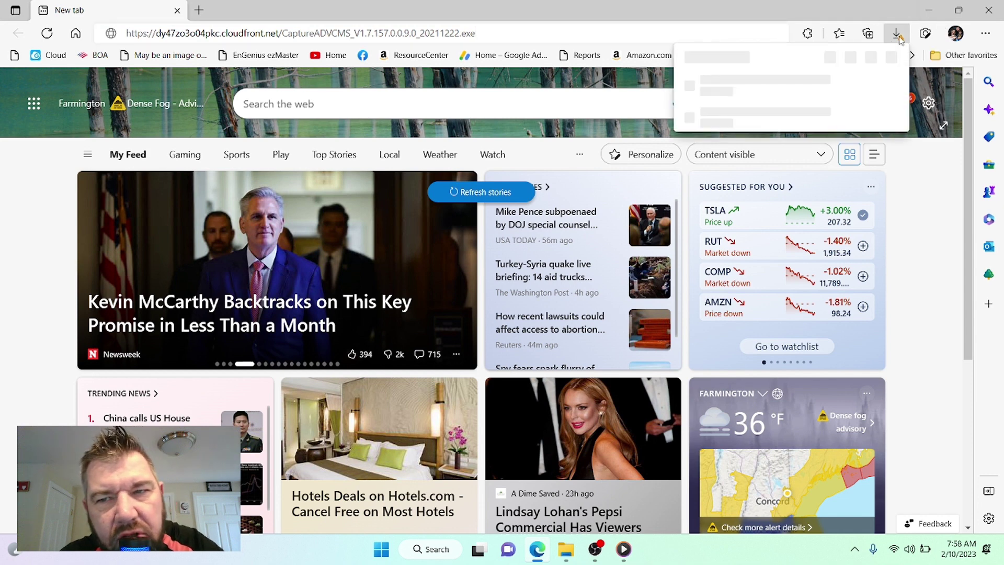
mouse_move(722, 93)
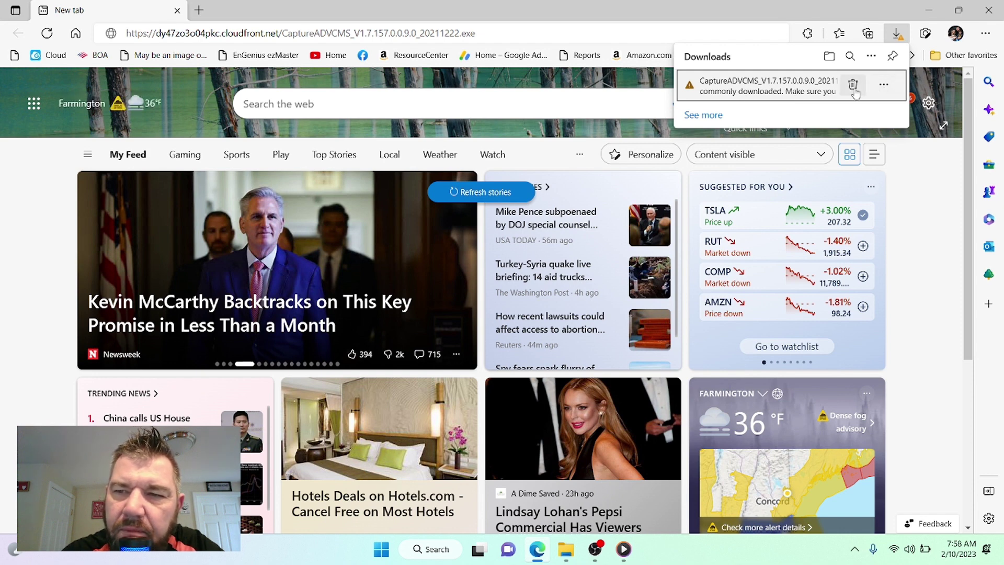
click(884, 87)
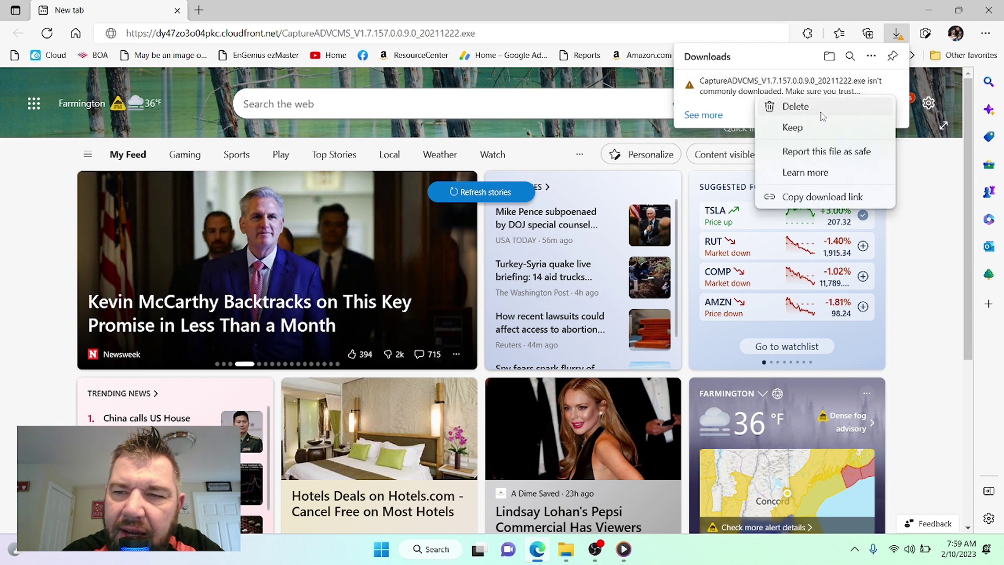
click(793, 128)
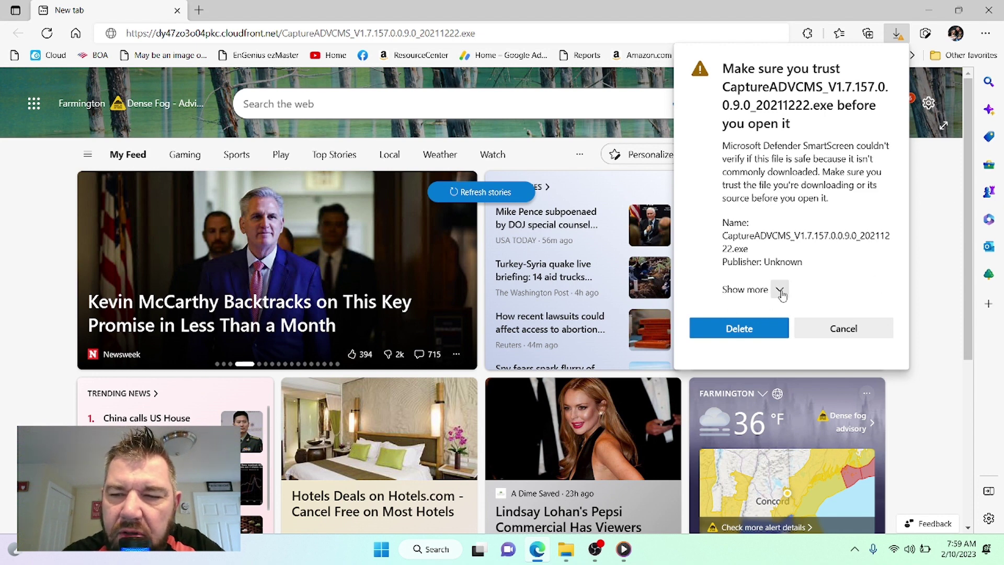
Step: Choose Keep anyway in the SmartScreen warning to keep the 347 MB installer
click(779, 290)
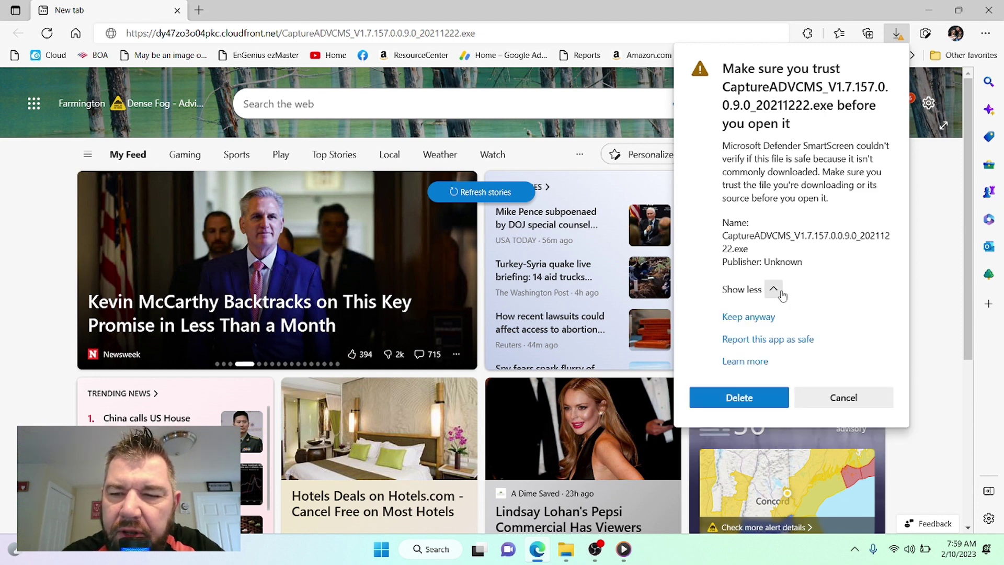
click(749, 317)
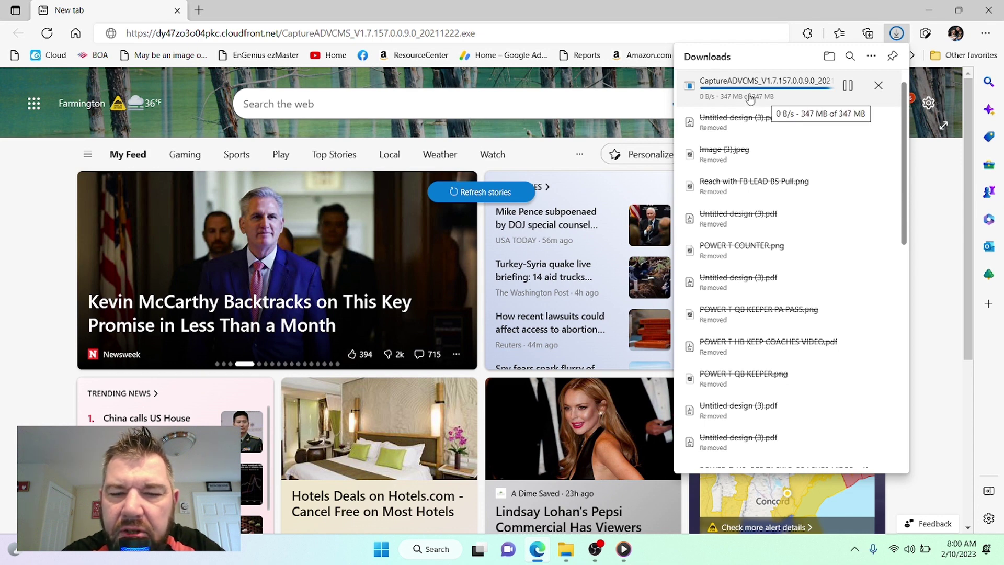
Step: Open File Explorer at the Downloads folder holding the Capture ADV CMS installer
mouse_move(568, 557)
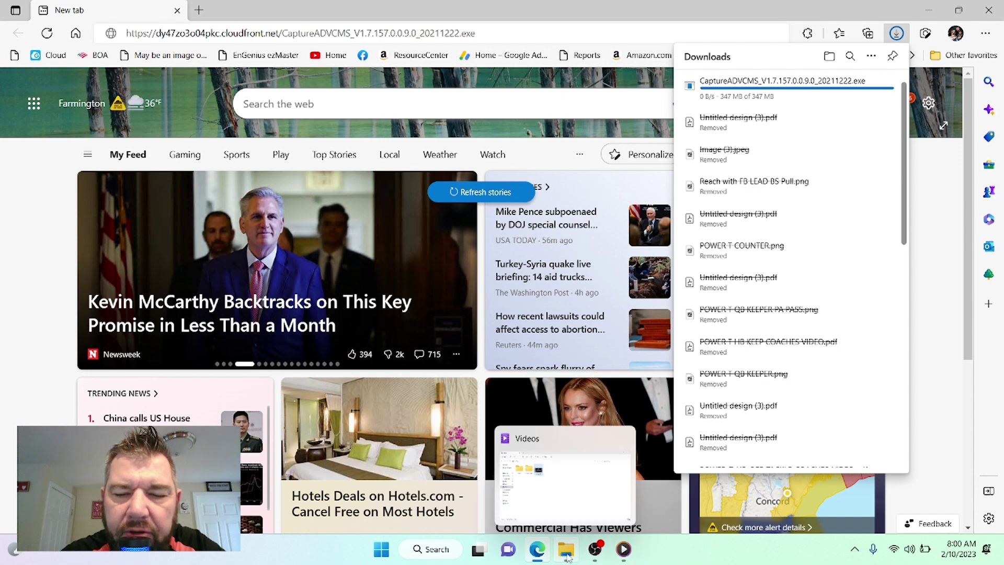
click(569, 557)
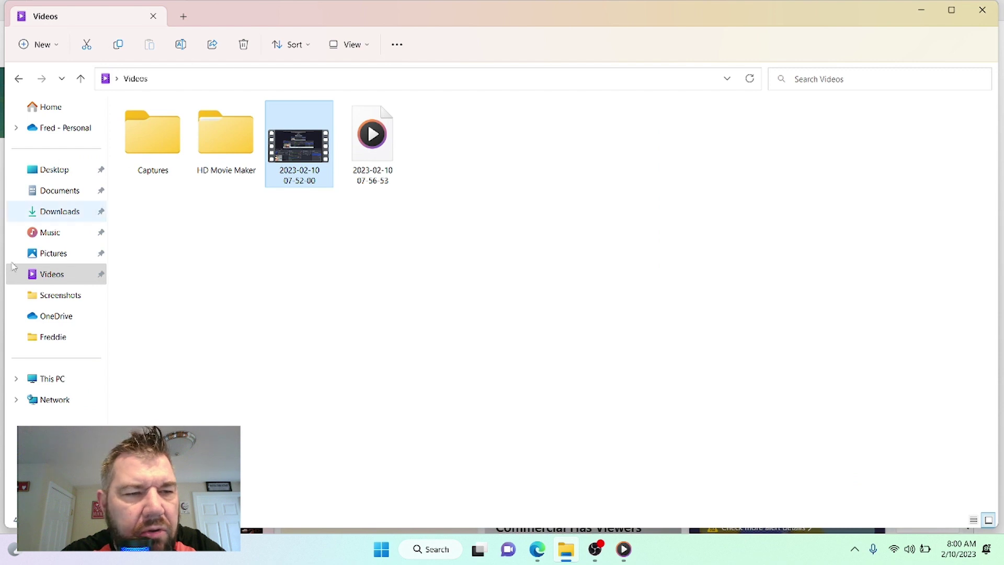
click(64, 219)
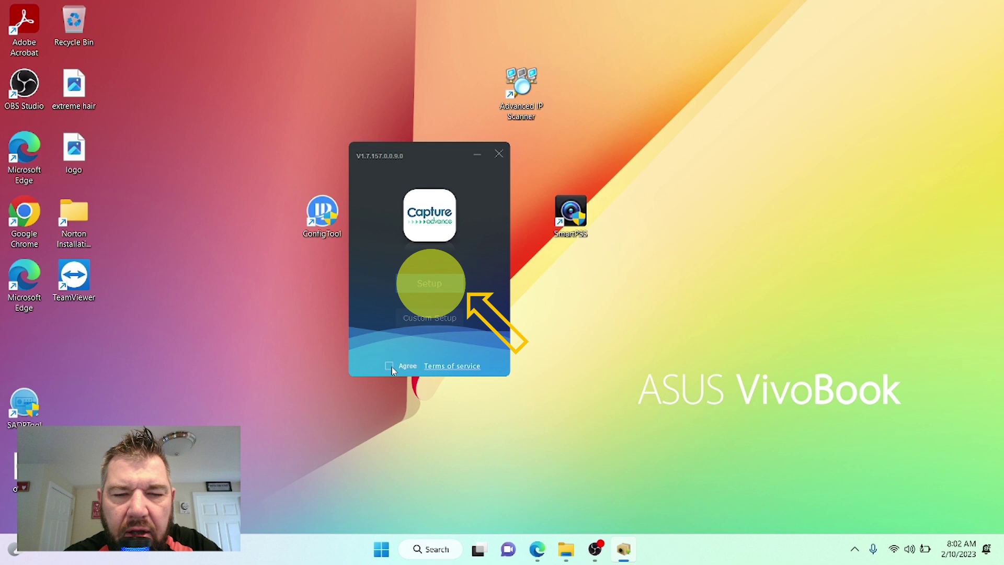
Step: Agree to the terms of service and run Setup until installation completes
click(390, 366)
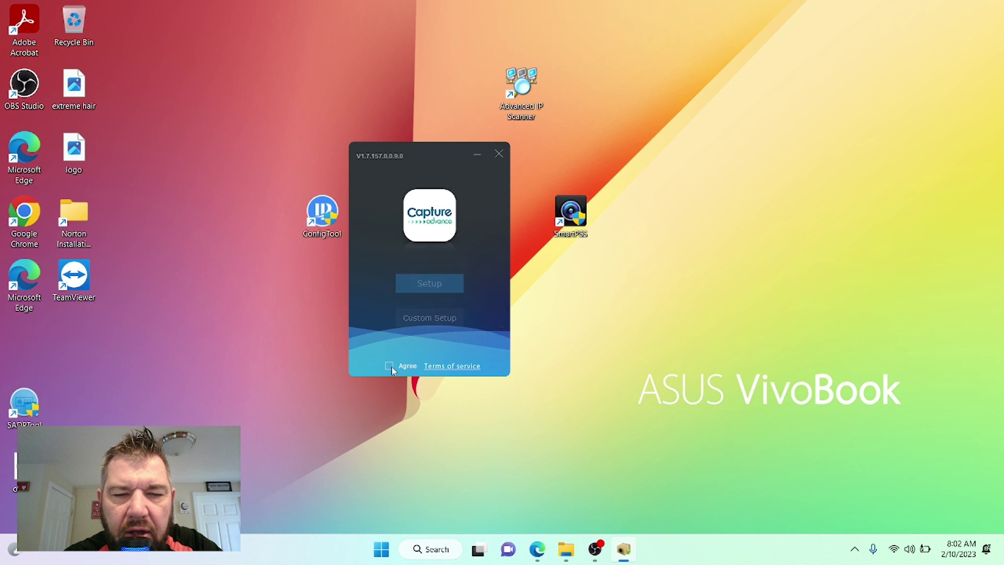
click(430, 283)
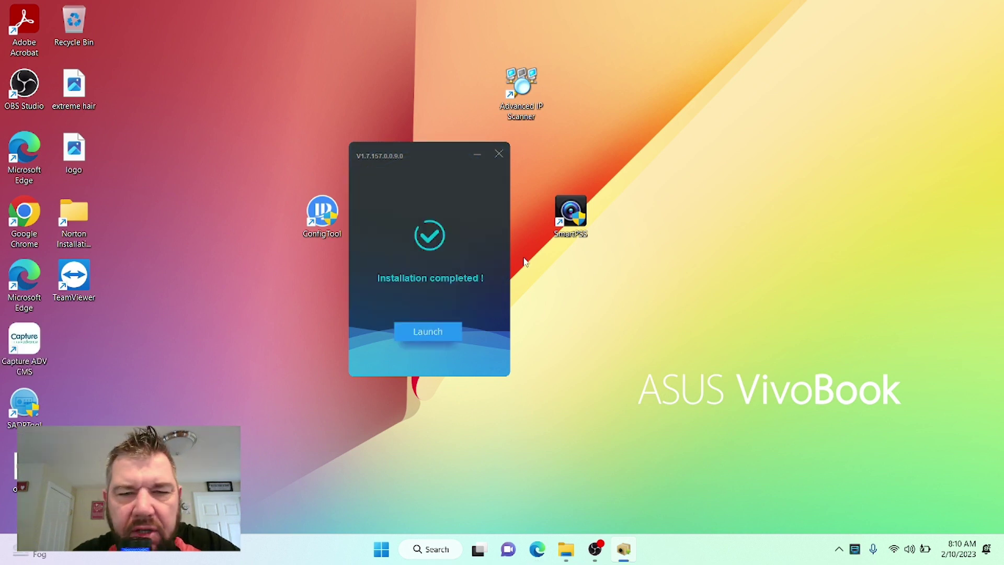
Step: Launch Capture ADV CMS, reveal the login password, and enable Auto Login
click(445, 335)
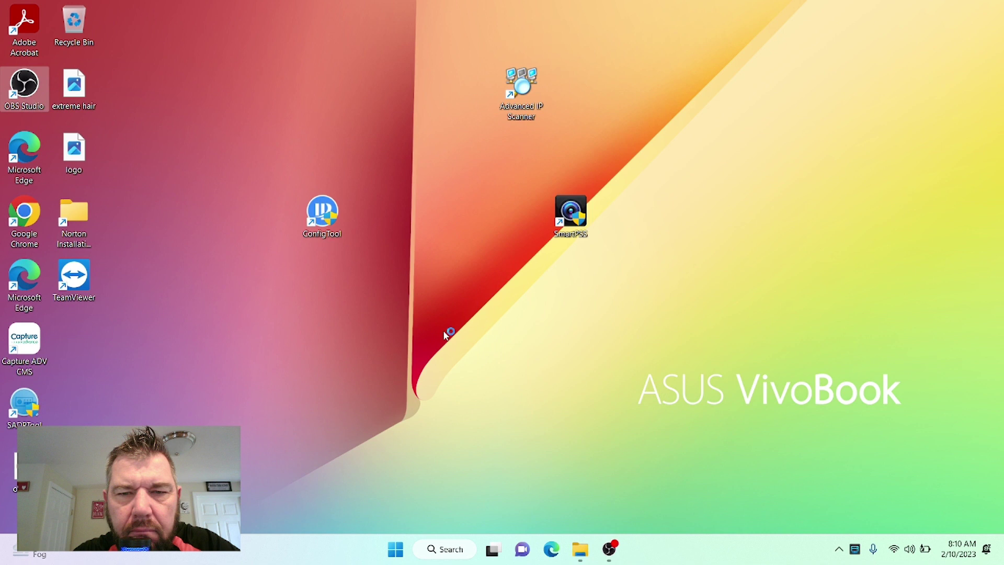
click(855, 548)
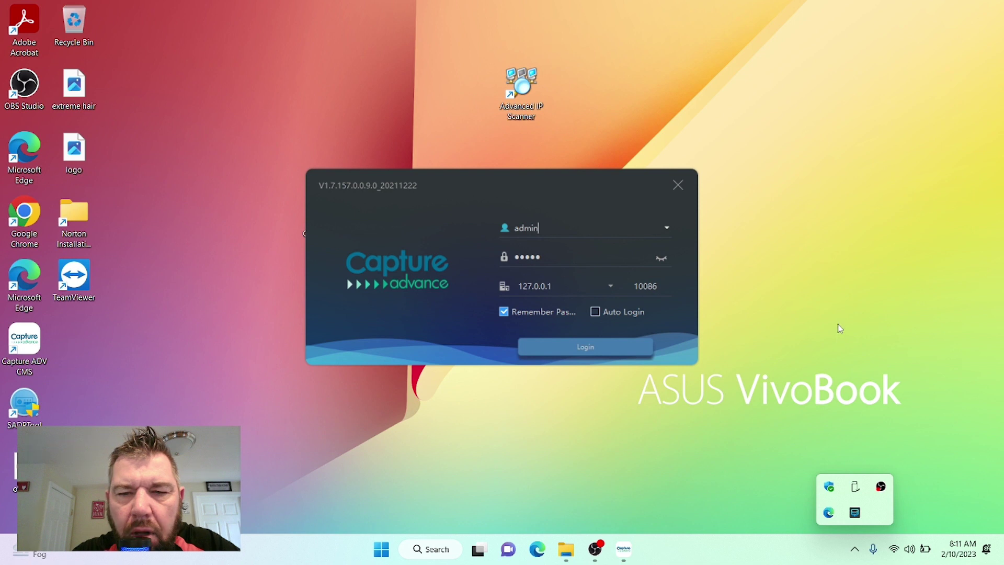
click(663, 257)
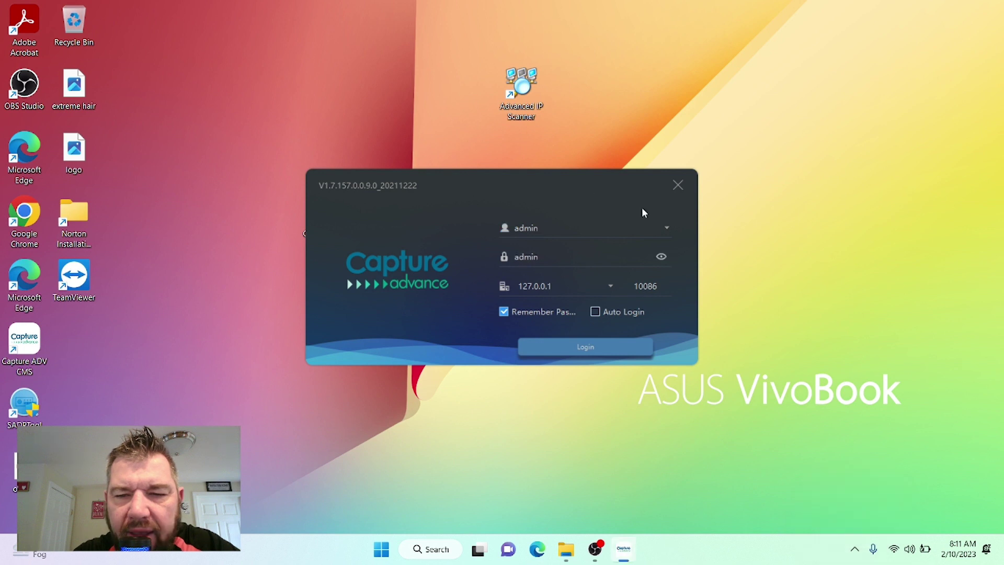
click(595, 312)
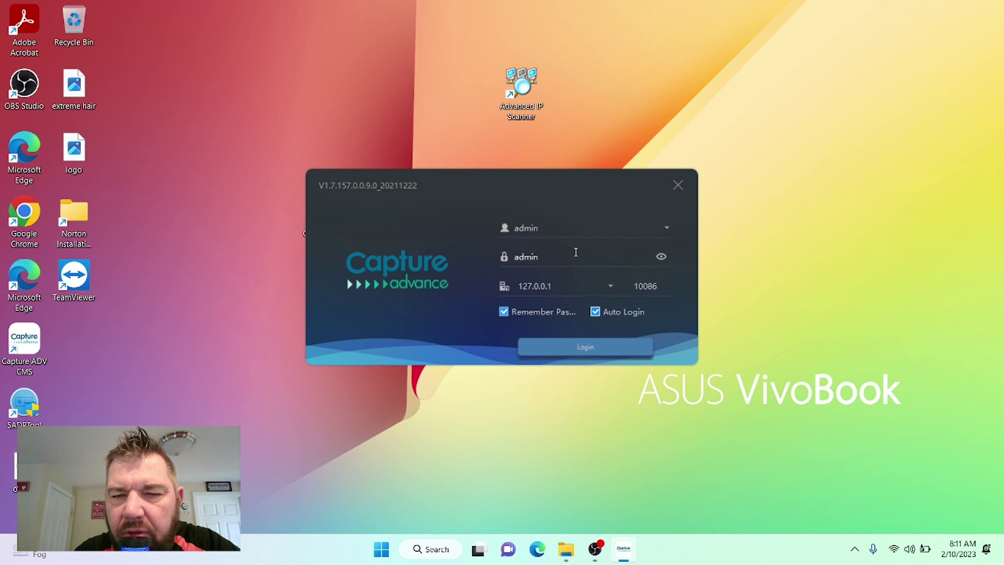
Step: Log in as admin and open the empty Devices page from the Main Menu
click(557, 351)
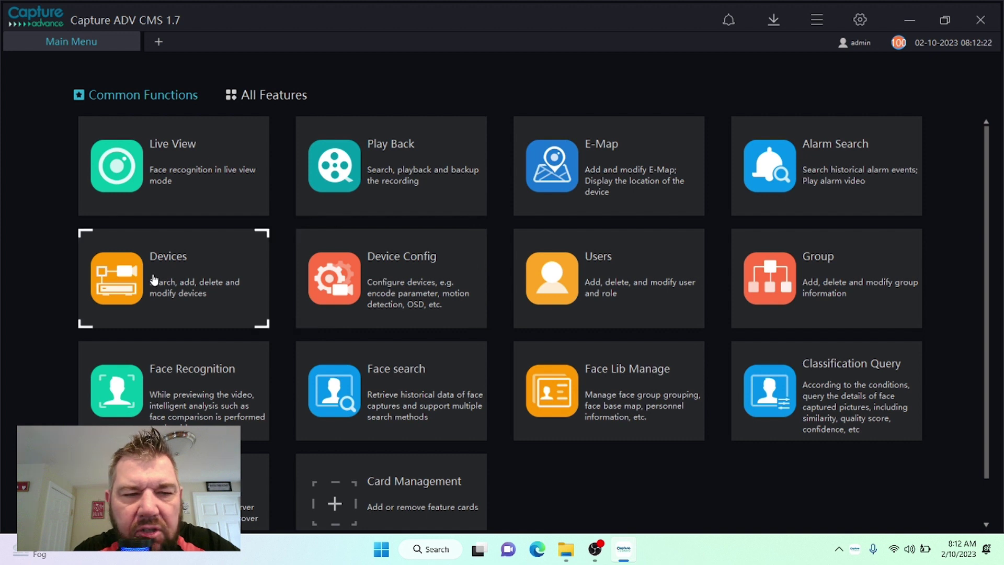
click(155, 281)
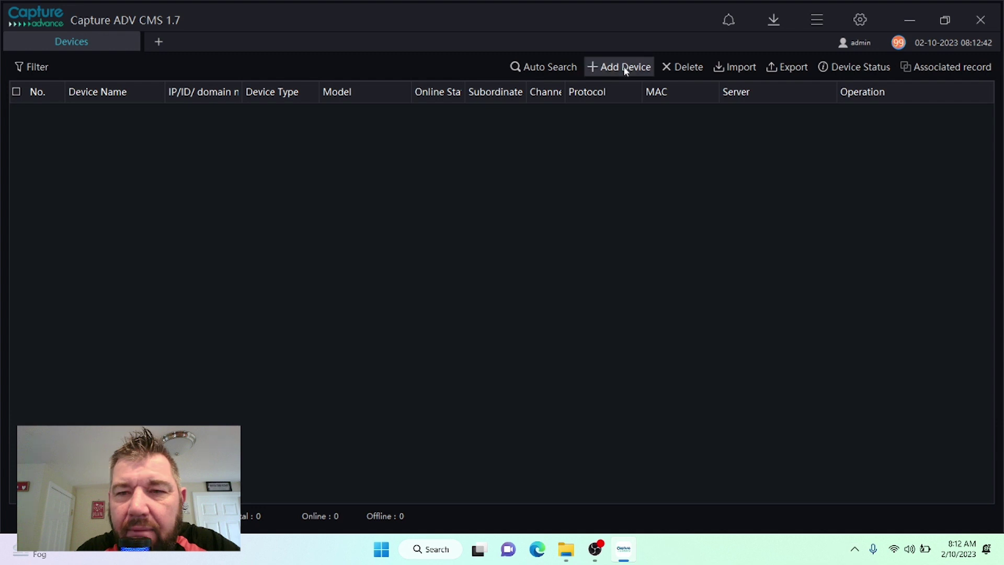
Step: In Add Device, enter name 'demo', type NVR, protocol P2P and port 30001
click(625, 71)
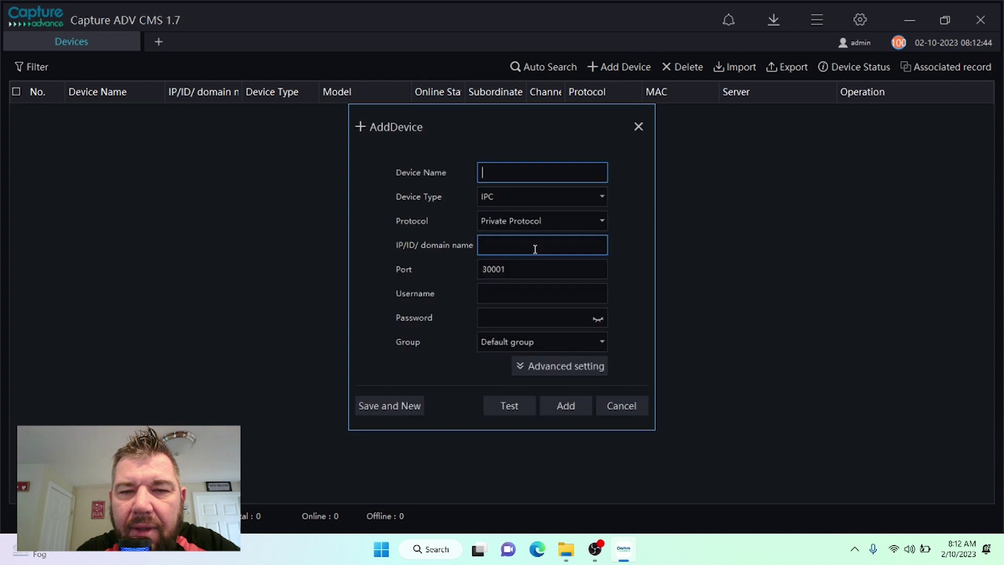
text(de)
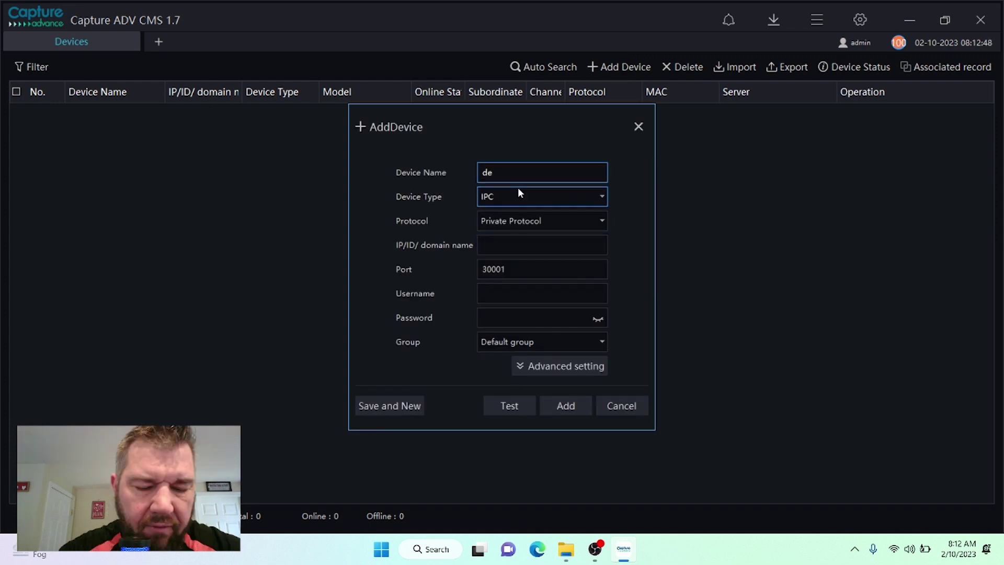
text(mo)
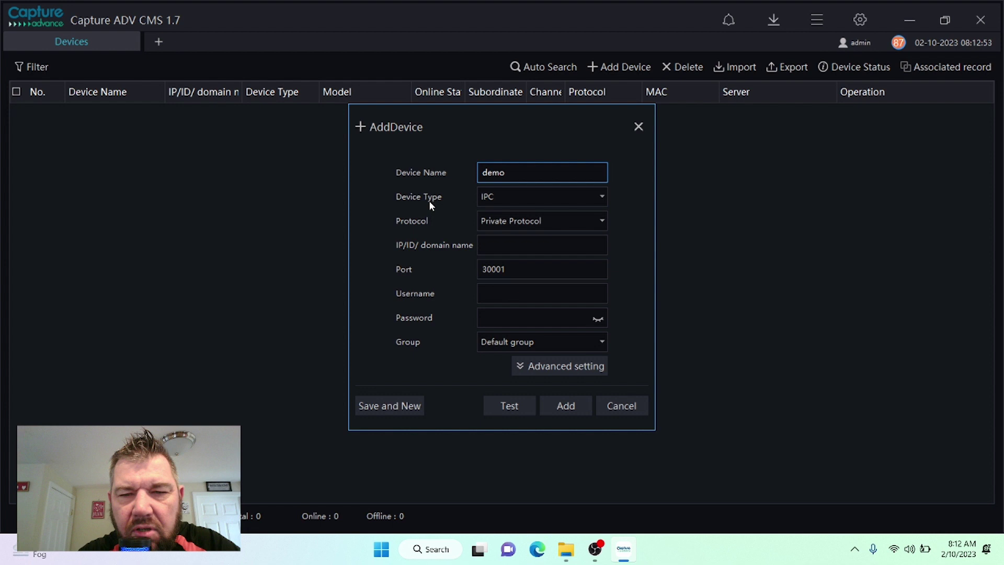
click(510, 196)
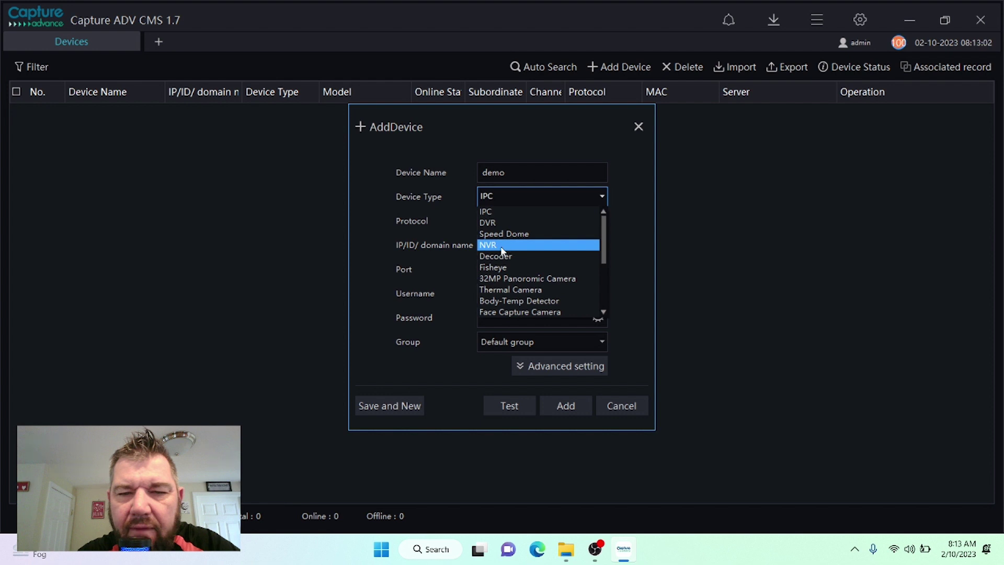
click(501, 245)
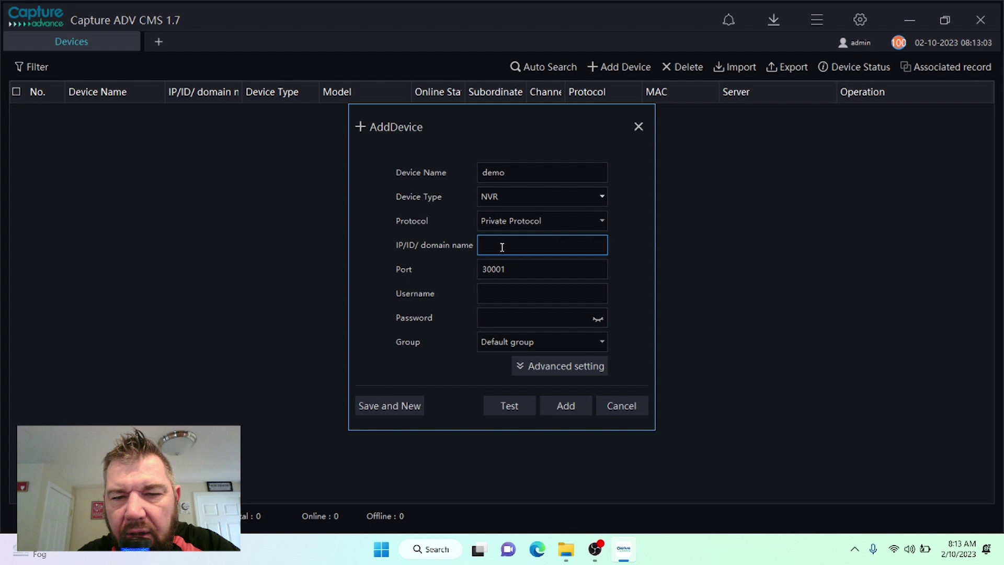
click(502, 220)
click(484, 261)
click(577, 175)
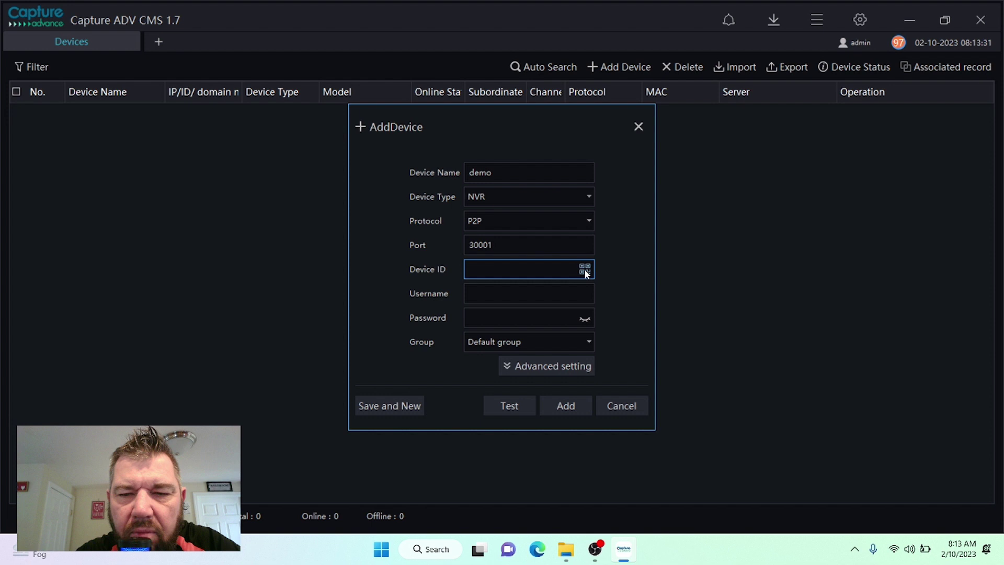
Step: Fill the Device ID by reading the qr image from the Downloads folder
click(584, 268)
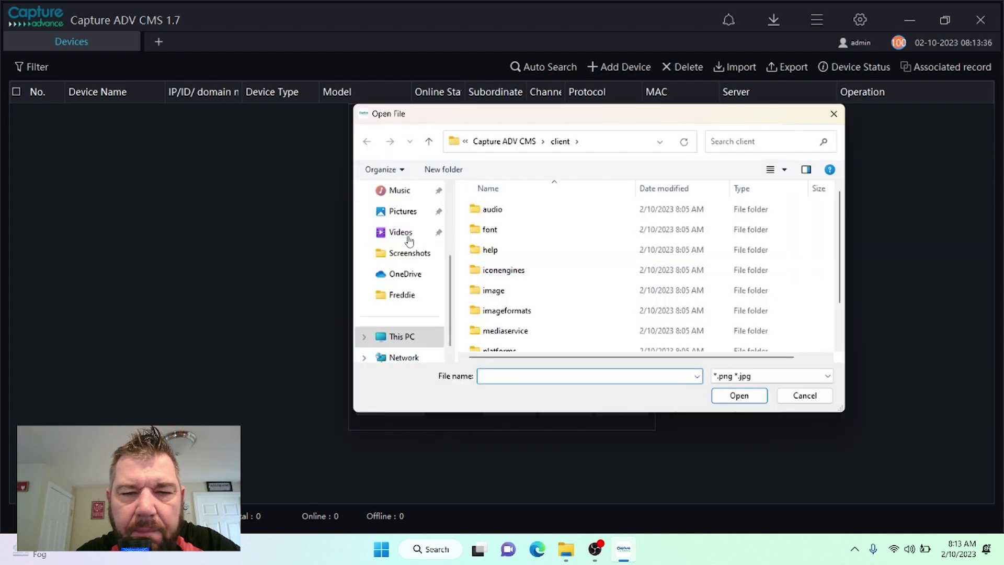
scroll(381, 254, down, 1)
scroll(414, 230, up, 3)
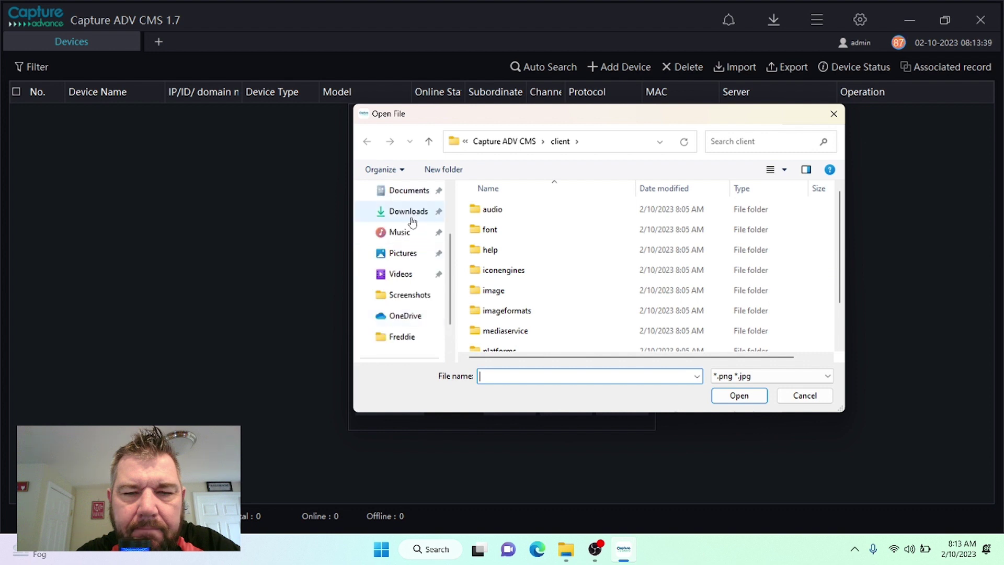
click(412, 211)
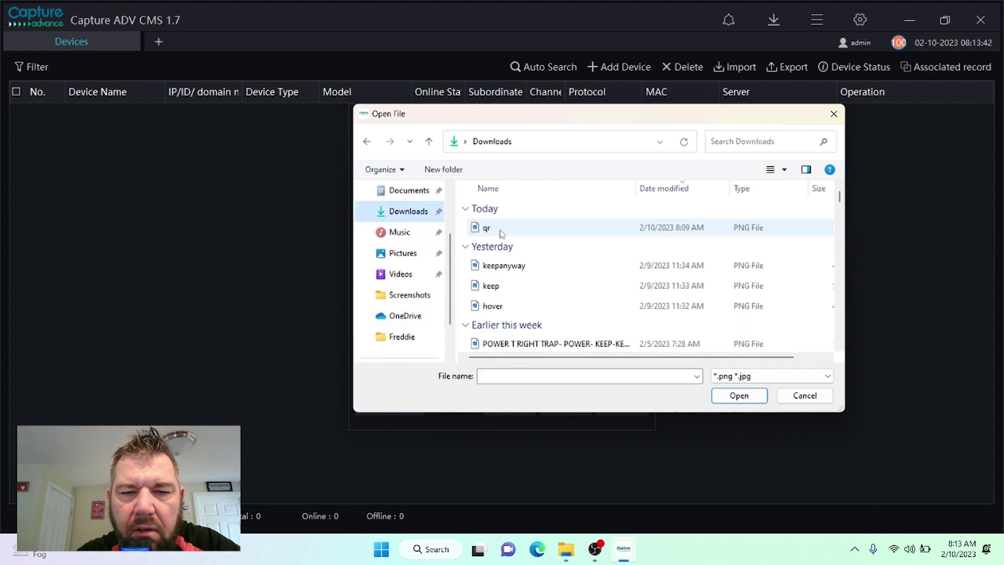
double_click(486, 228)
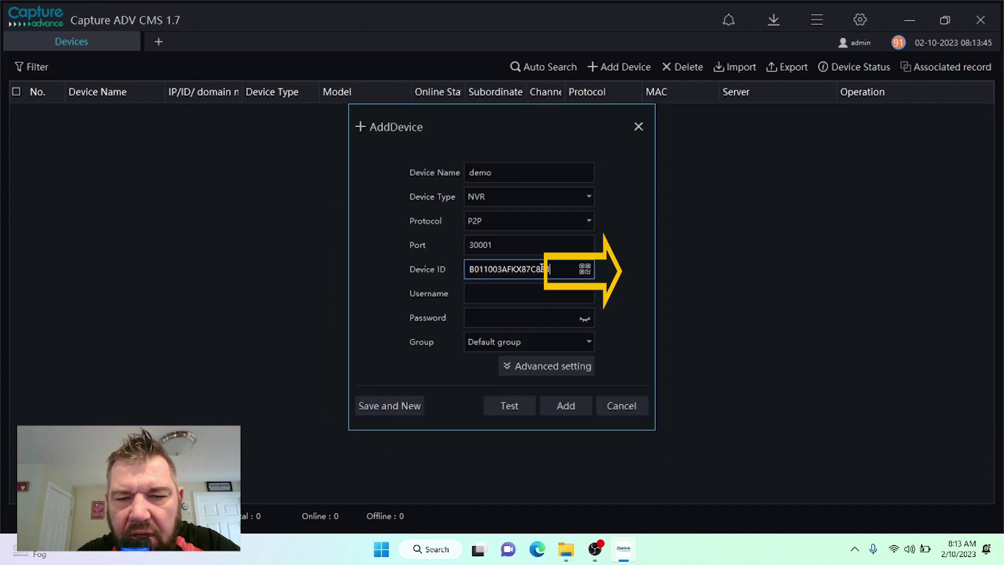
Step: Enter username admin and the device password, then add the demo NVR
click(499, 298)
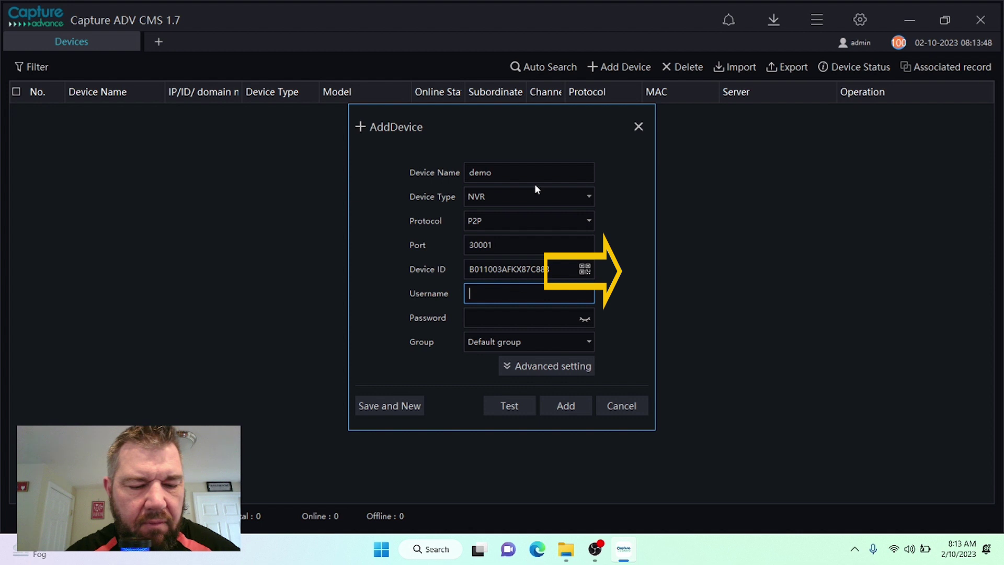
text(admin)
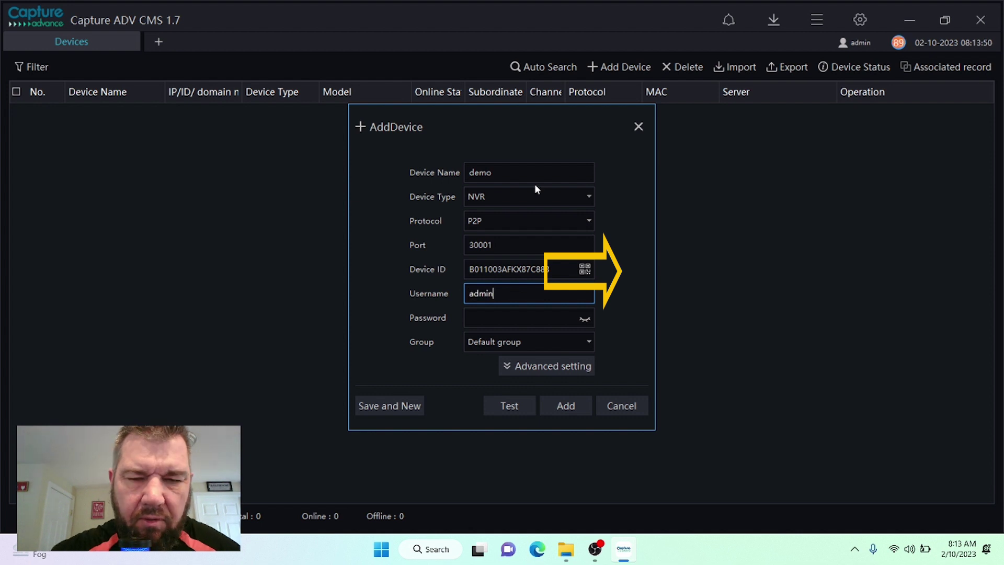
click(521, 321)
text(123)
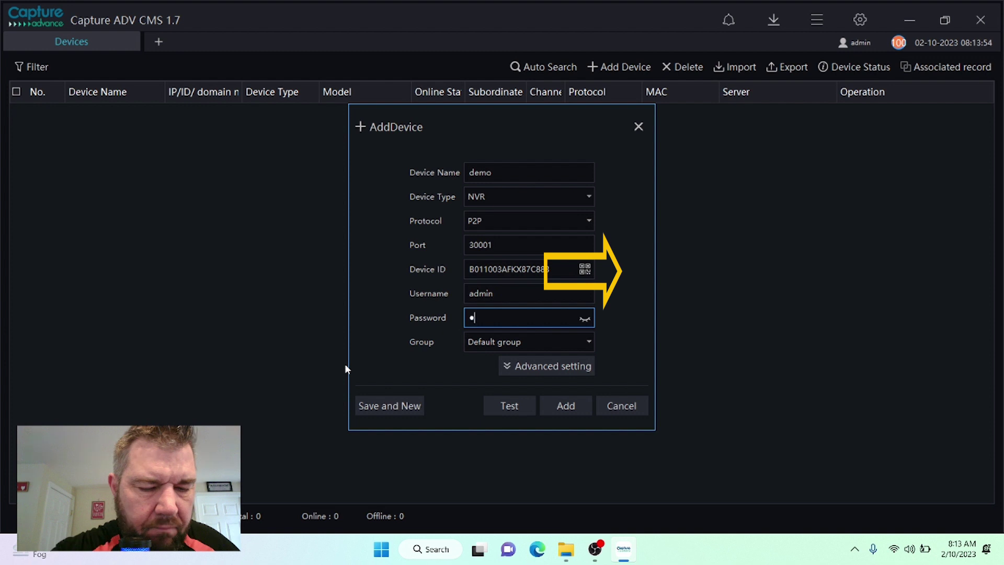
text(45678)
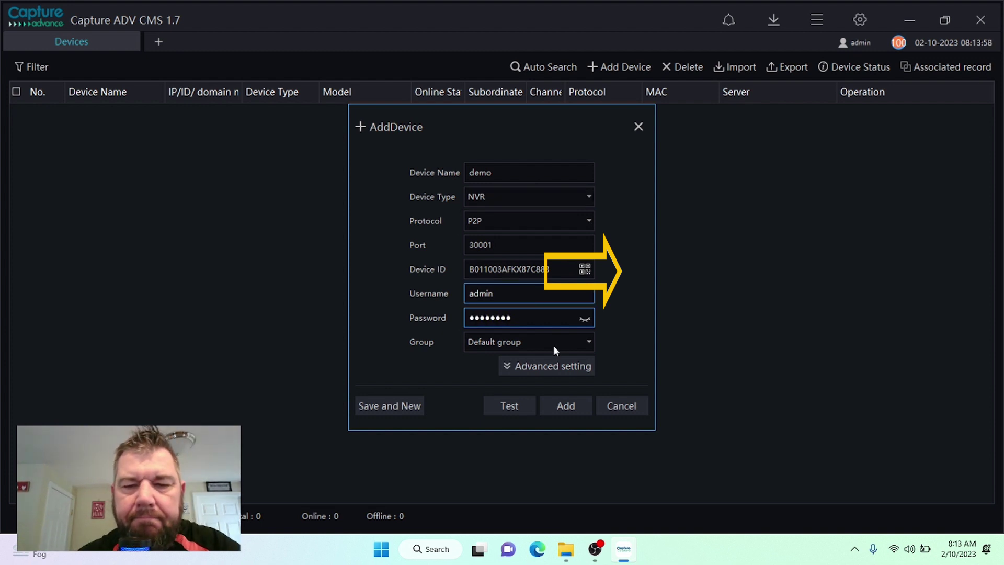
click(567, 408)
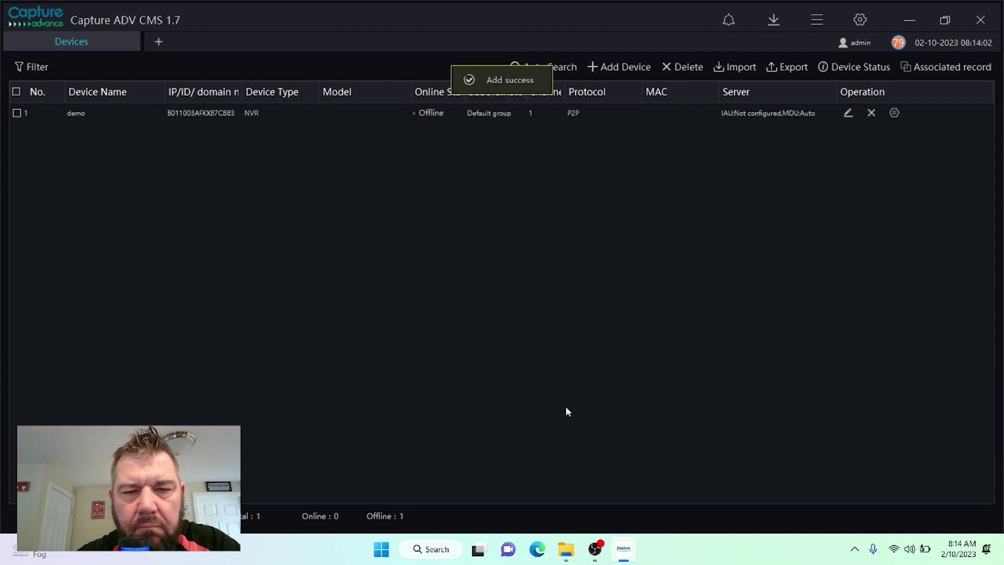
Step: Confirm the demo NVR shows Online with 8 channels, then open a new Main Menu tab
click(448, 118)
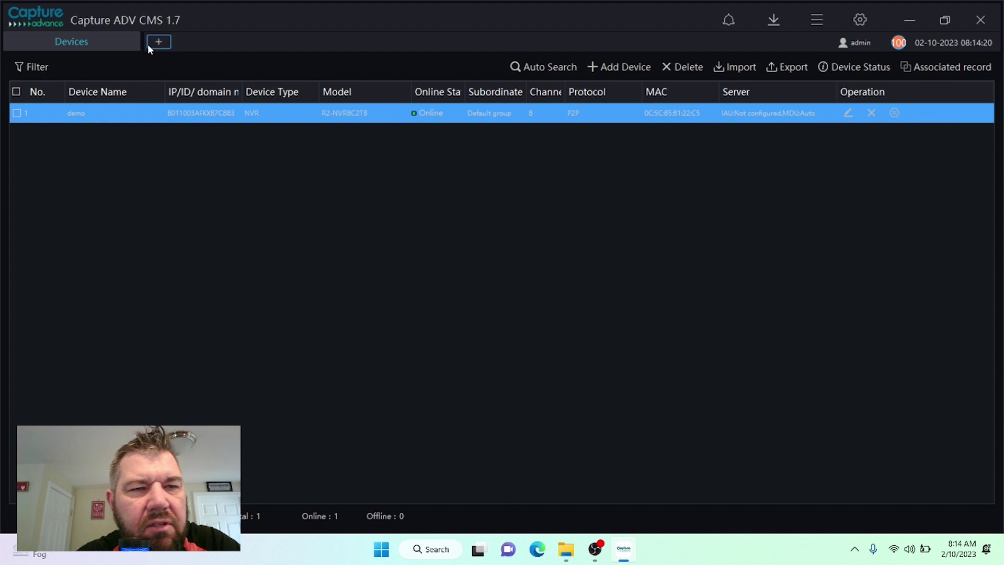
click(162, 45)
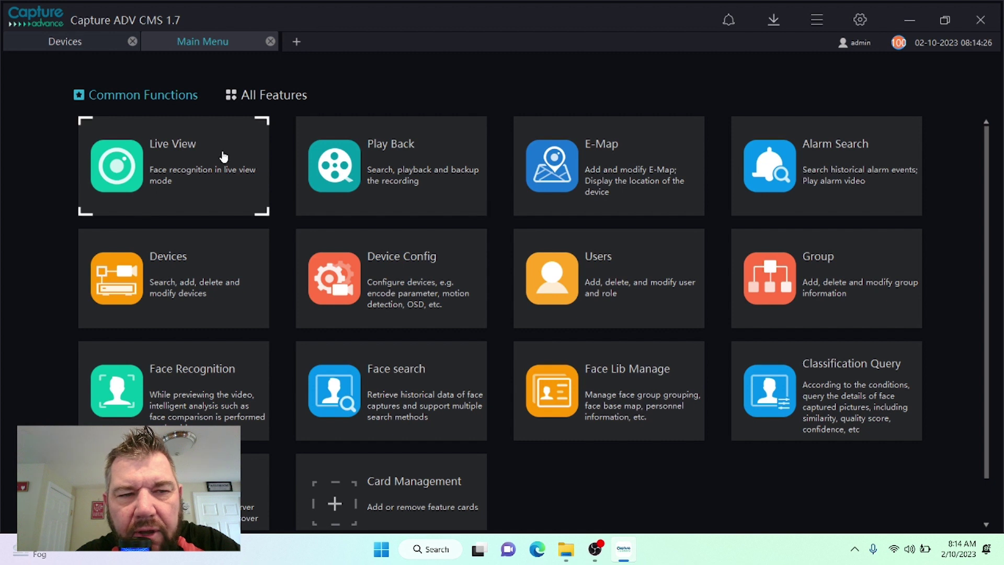
click(179, 155)
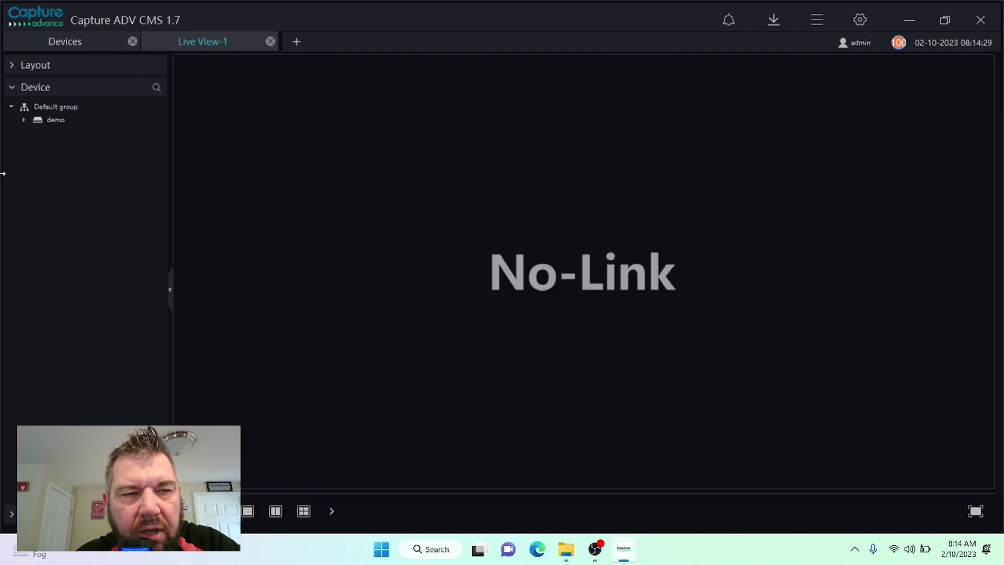
click(23, 120)
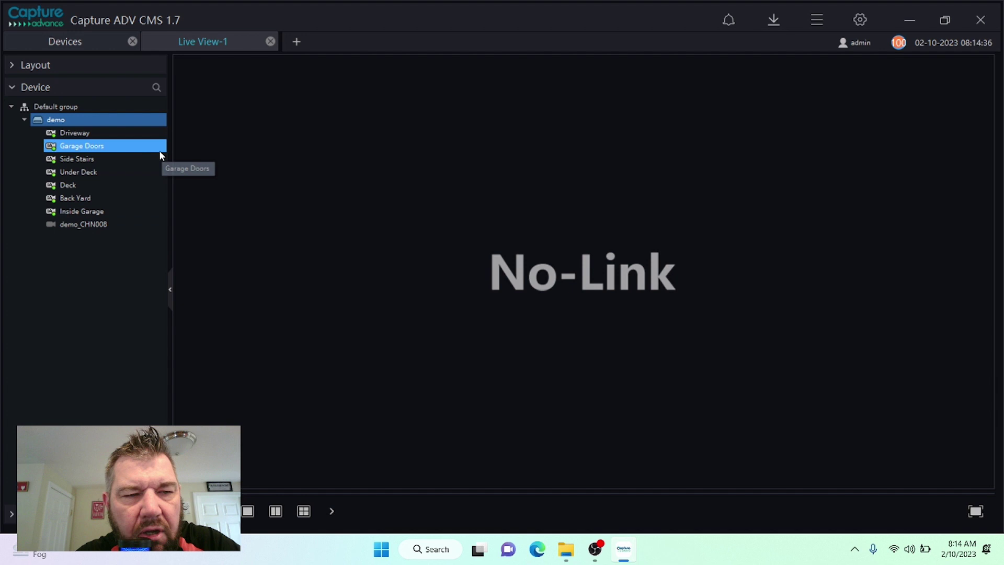
double_click(81, 201)
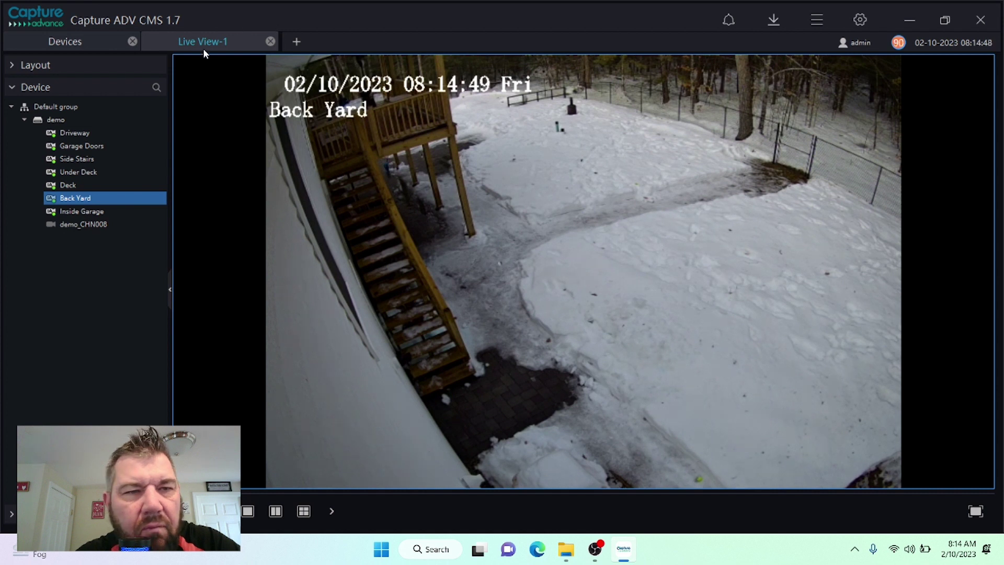
click(270, 42)
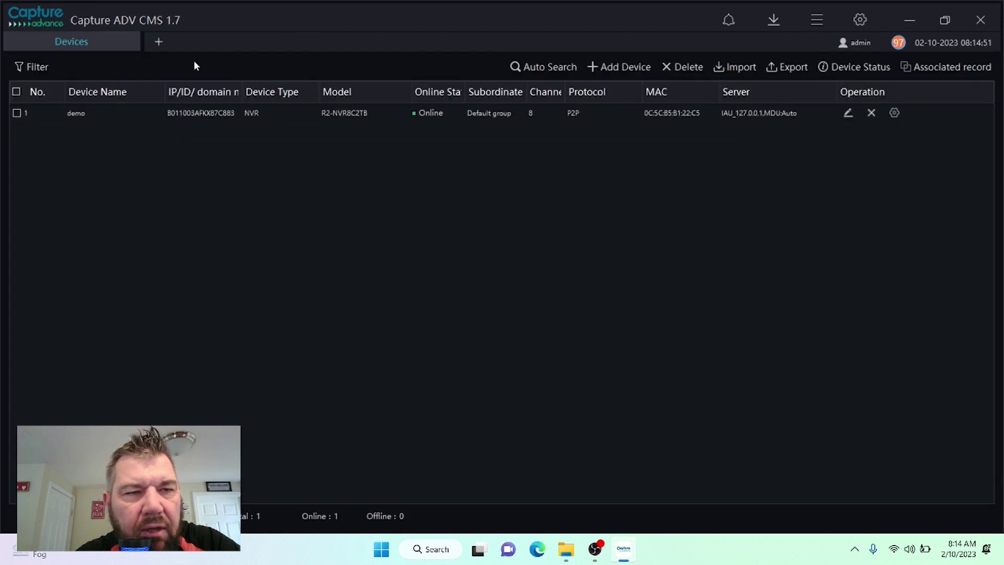
Step: Open Play Back from a new Main Menu tab and play the demo NVR's Inside Garage recordings
click(162, 41)
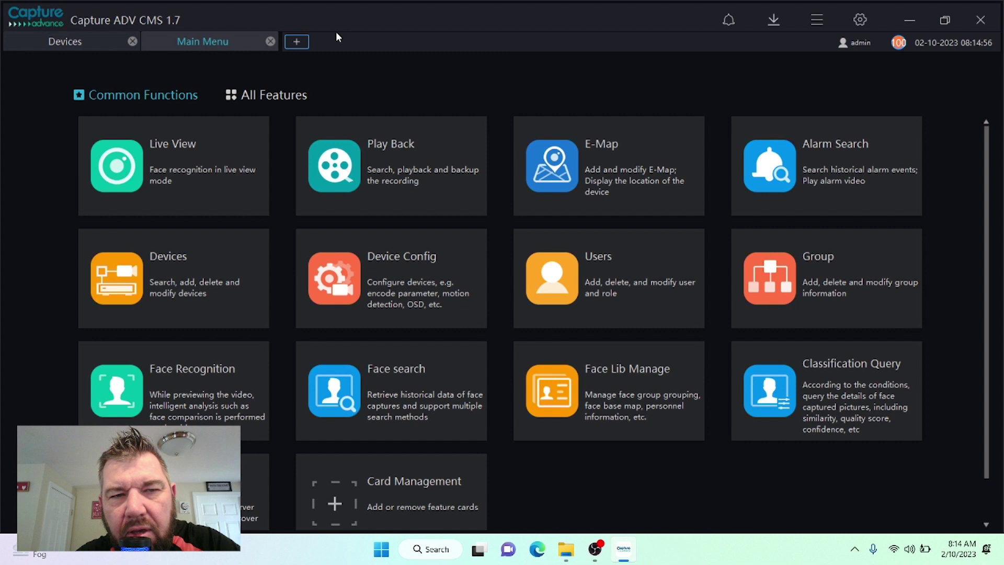
click(458, 204)
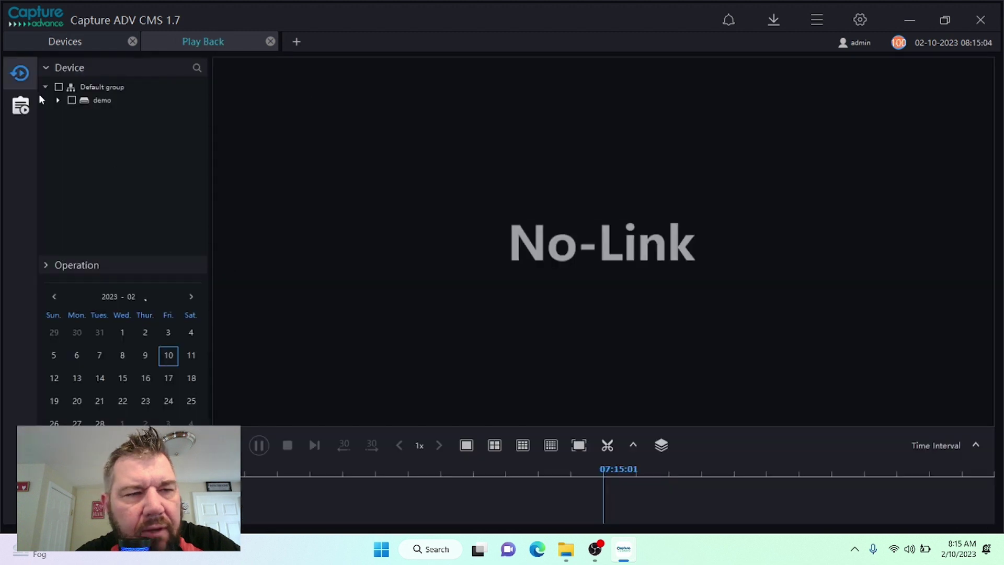
double_click(78, 101)
click(97, 192)
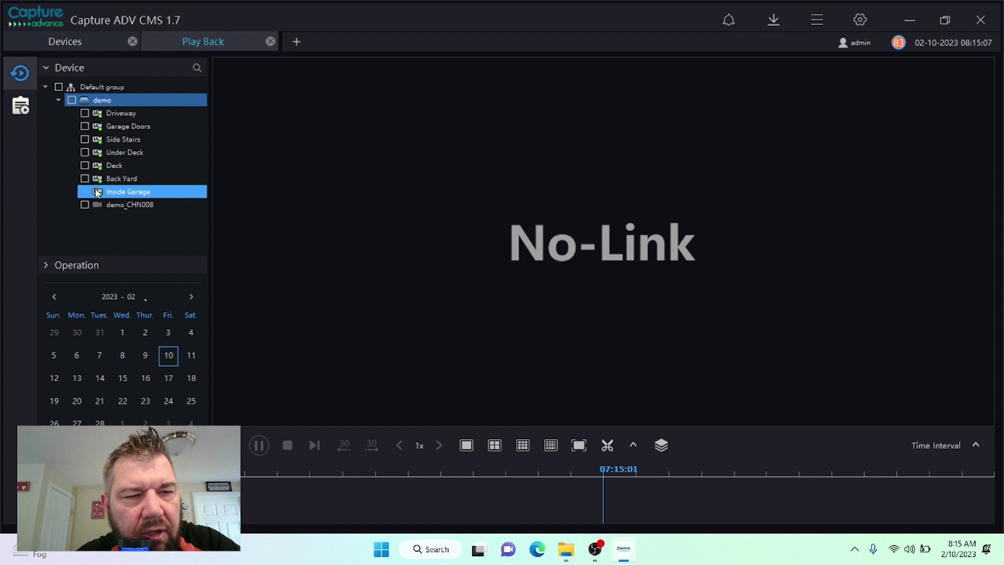
double_click(97, 192)
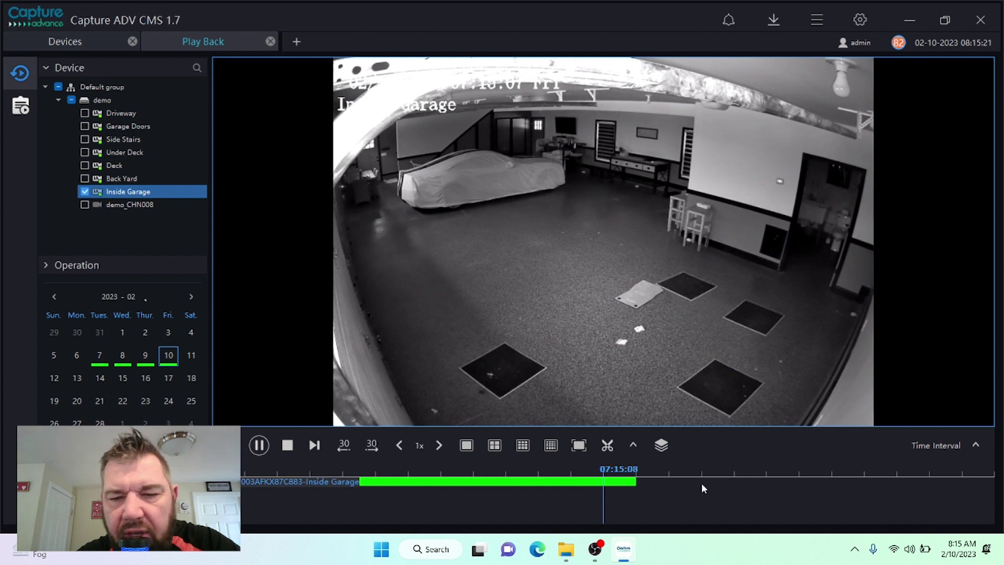
Step: Switch playback to the Back Yard camera's 02/10/2023 recording, viewing its options without choosing any
click(97, 178)
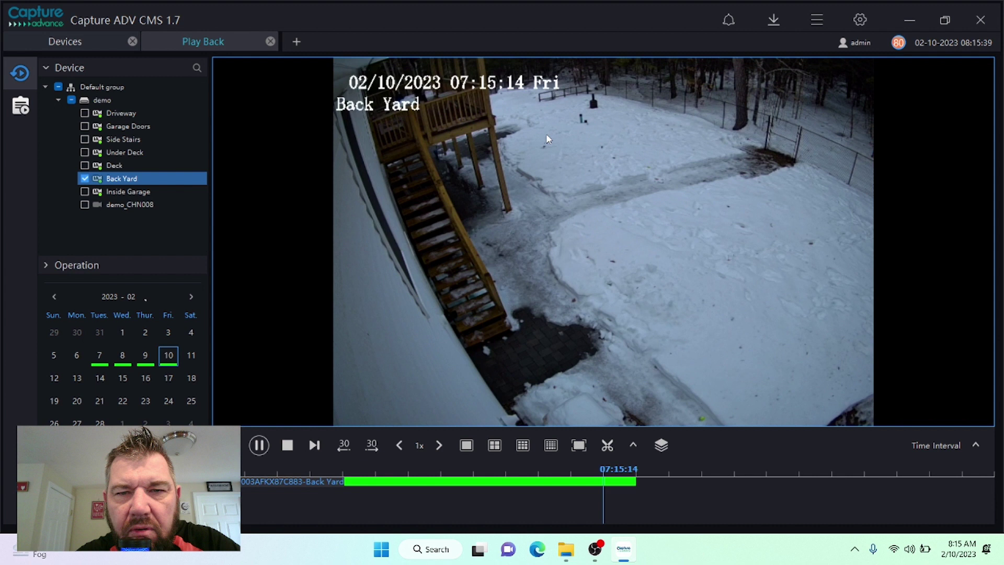
right_click(635, 262)
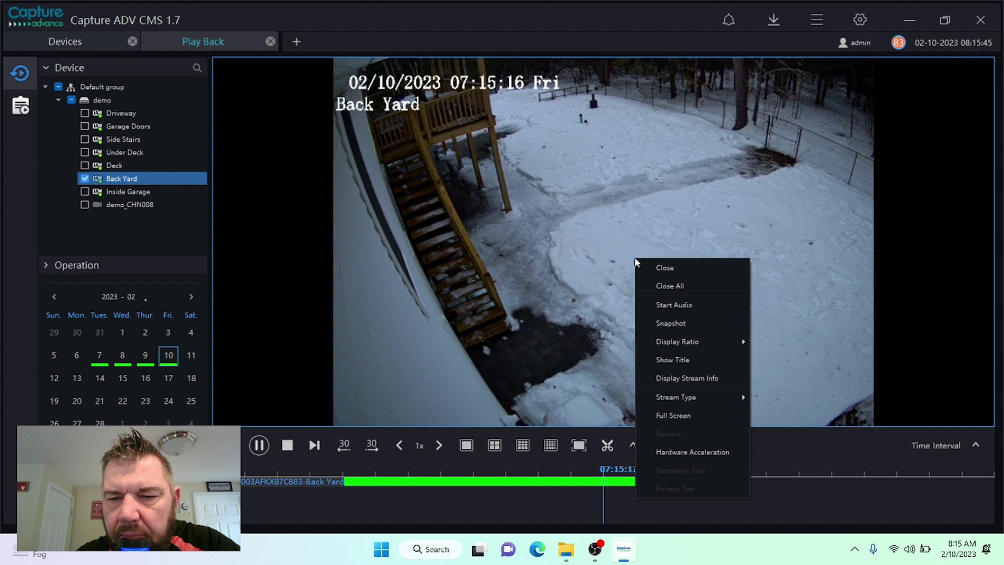
click(656, 144)
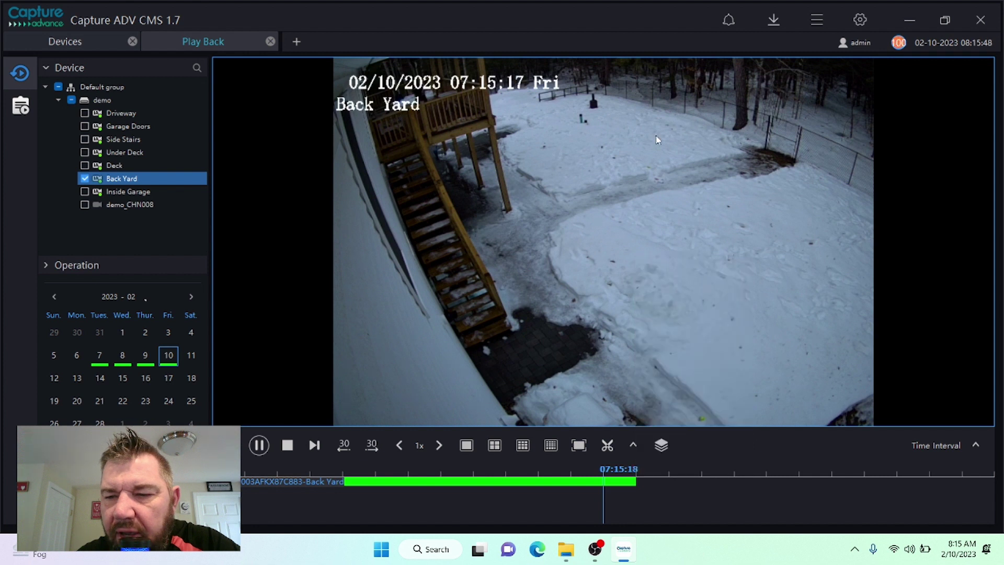